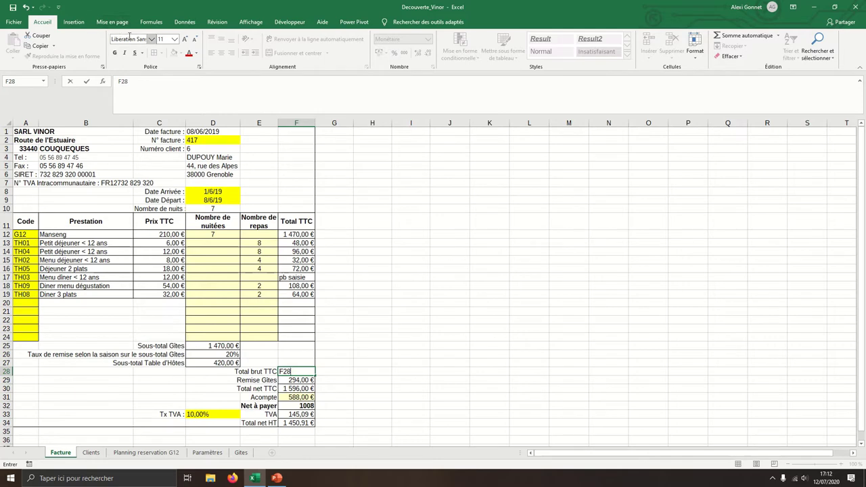
click(129, 38)
click(151, 39)
click(151, 39)
mouse_move(421, 3)
click(125, 454)
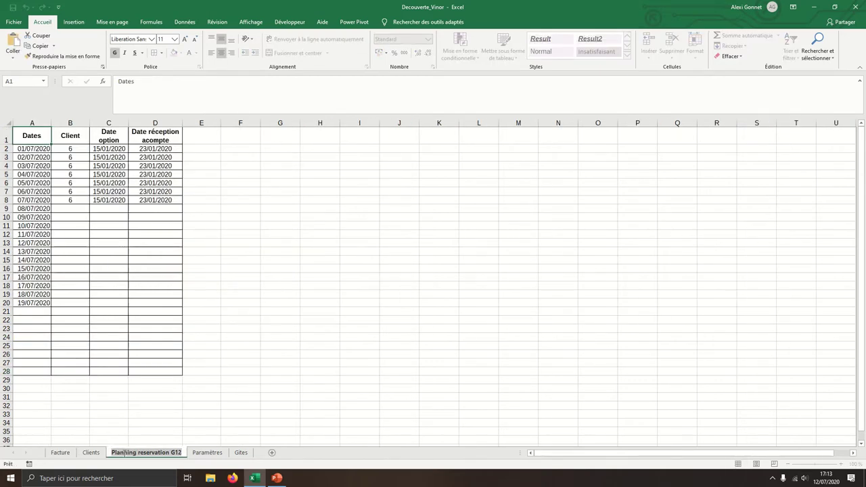
click(90, 453)
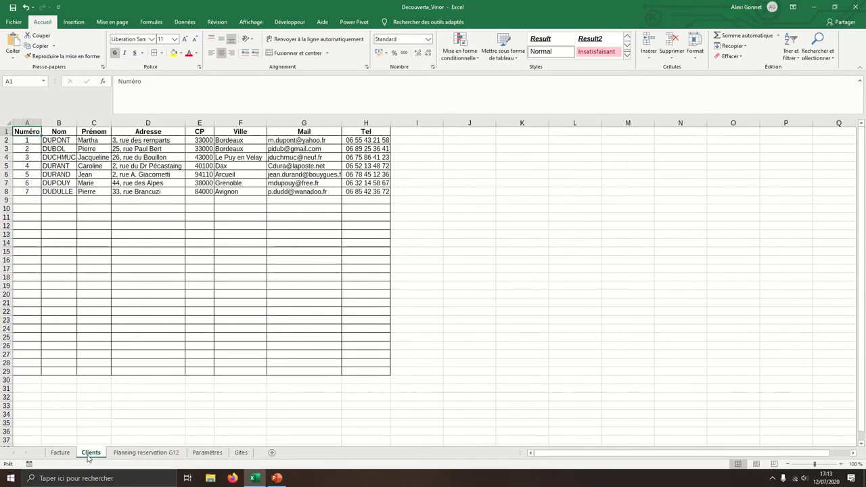
click(204, 455)
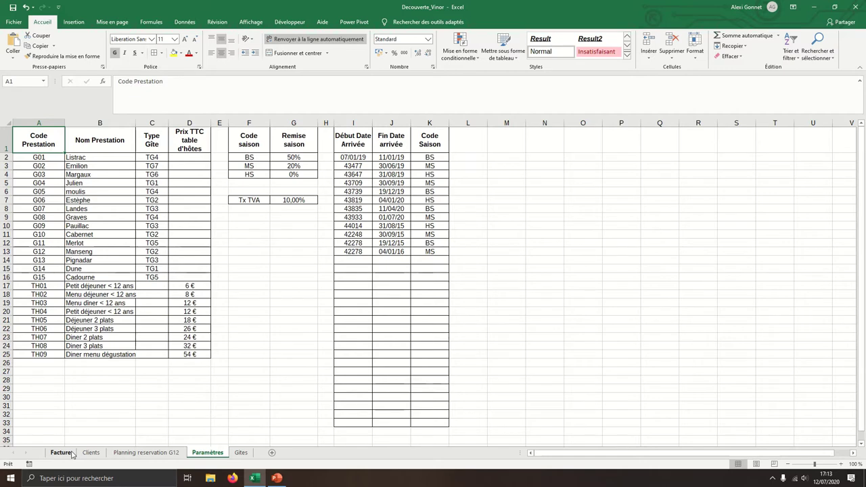
click(72, 454)
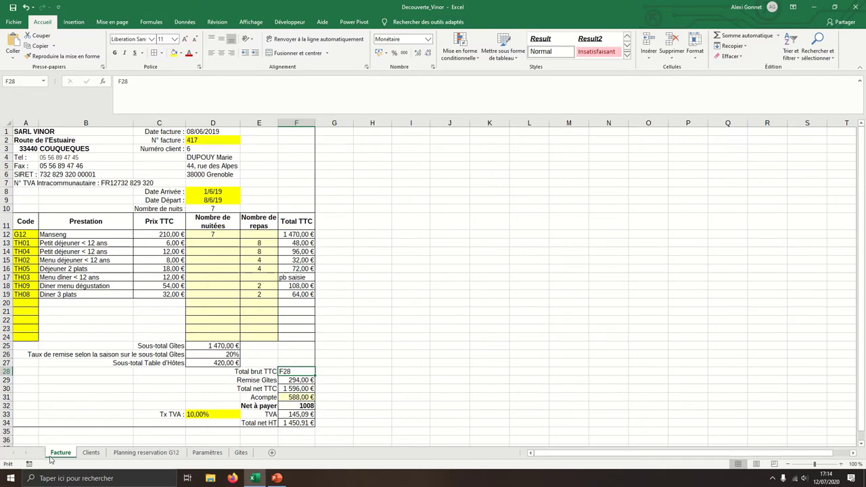
click(85, 455)
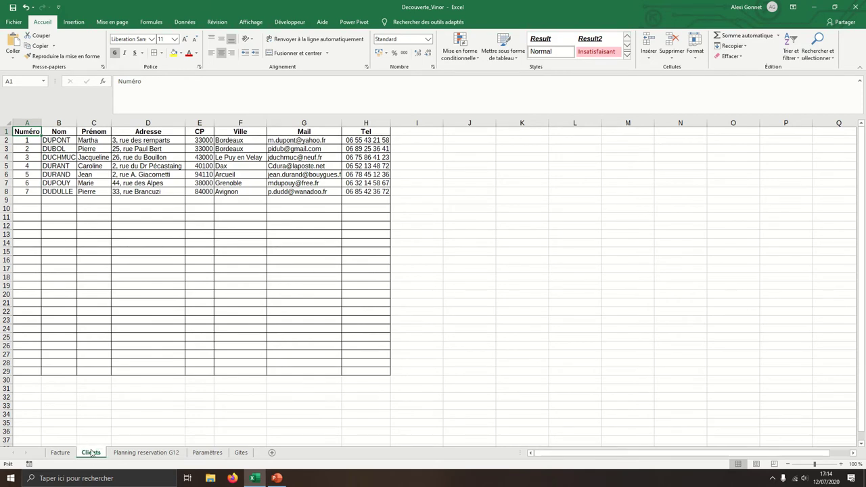
click(63, 453)
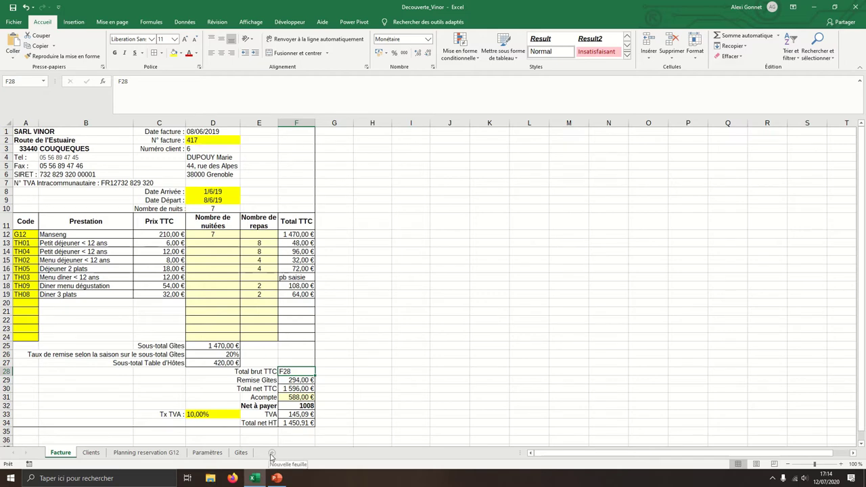
click(272, 453)
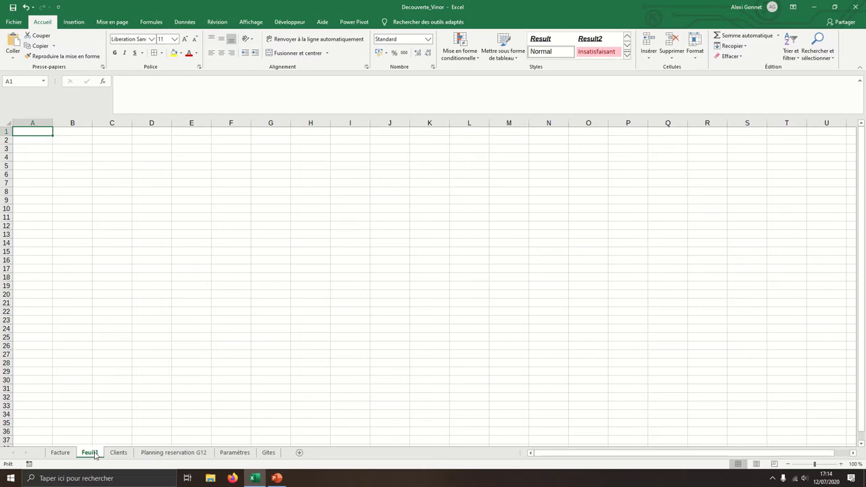
double_click(91, 452)
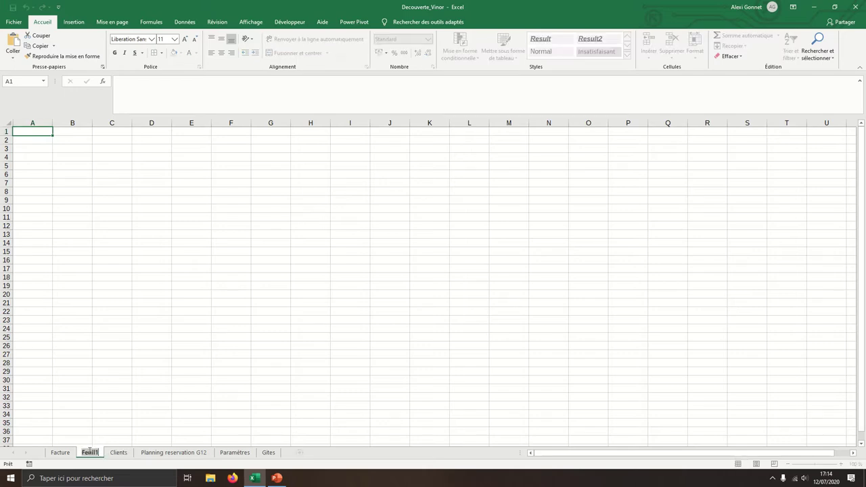
click(61, 453)
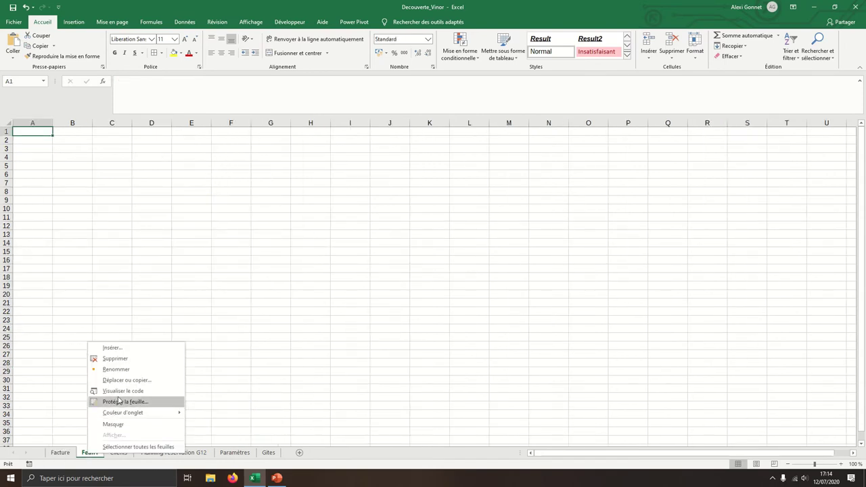
click(119, 359)
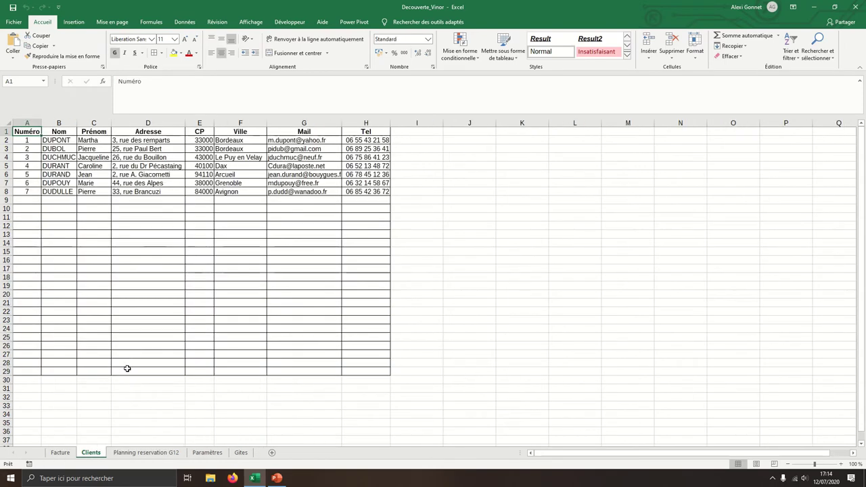
click(71, 453)
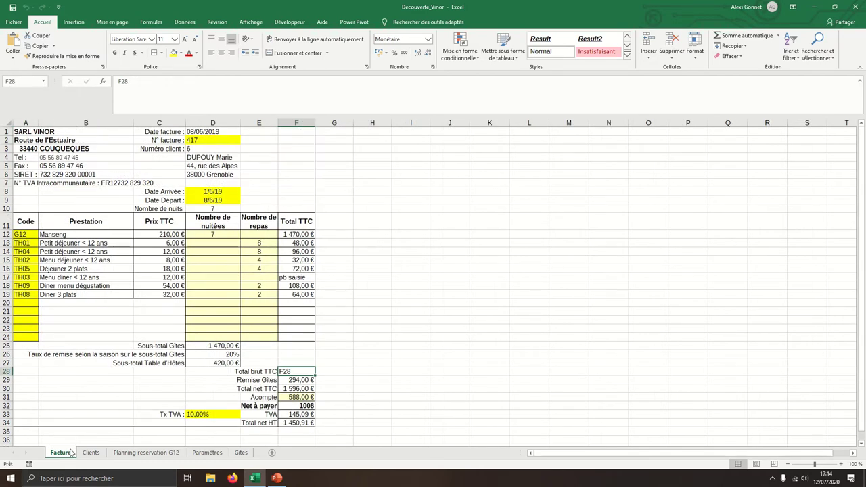
drag(861, 263, 865, 238)
mouse_move(587, 453)
mouse_down()
mouse_move(665, 452)
mouse_move(570, 455)
mouse_up()
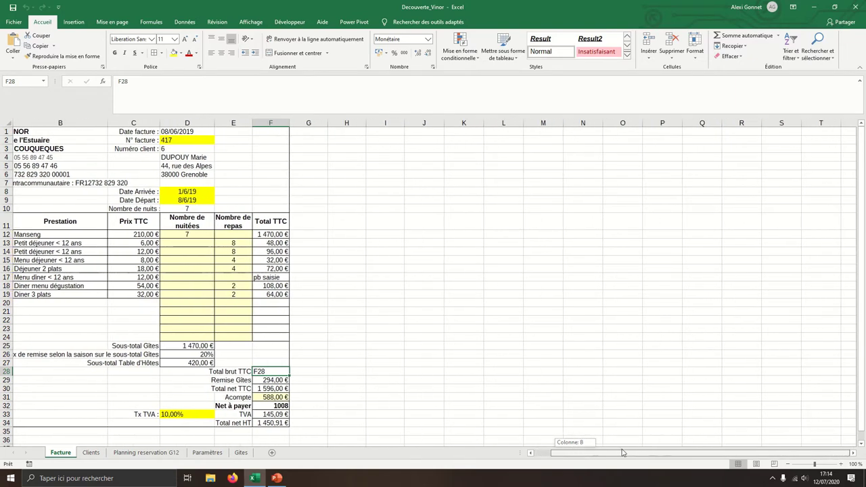
drag(570, 454, 552, 454)
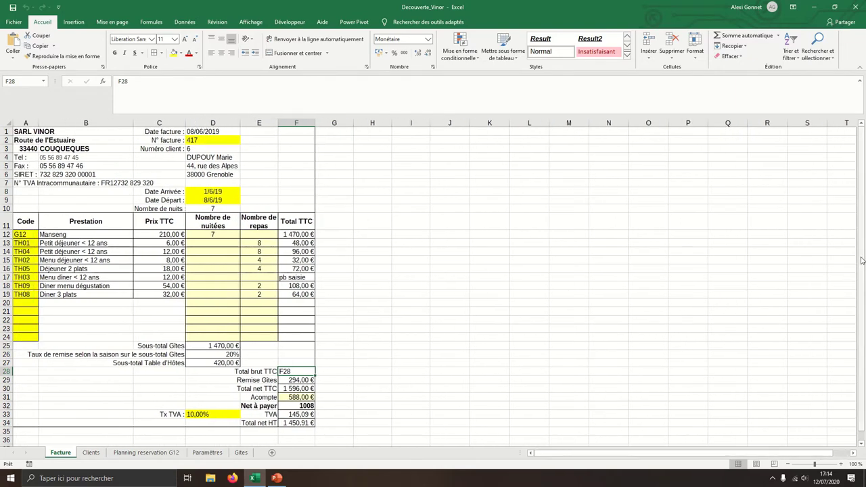
drag(861, 274, 861, 205)
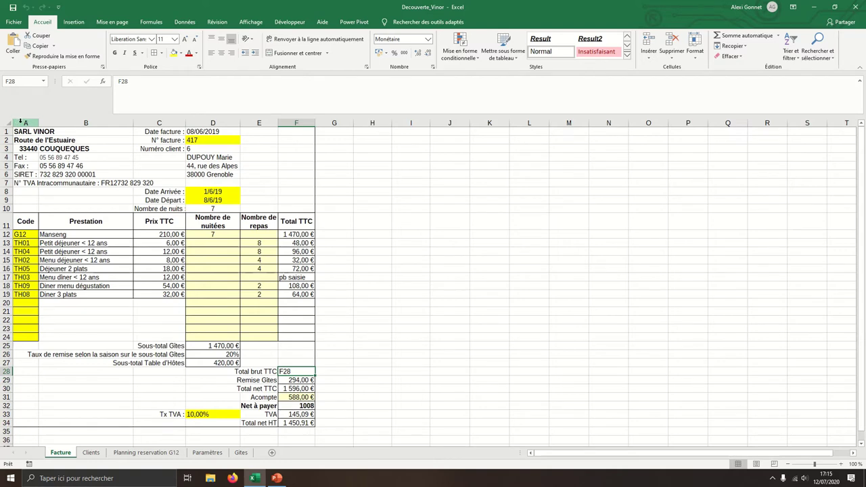
mouse_move(609, 454)
mouse_down()
mouse_move(685, 457)
mouse_move(472, 468)
mouse_up()
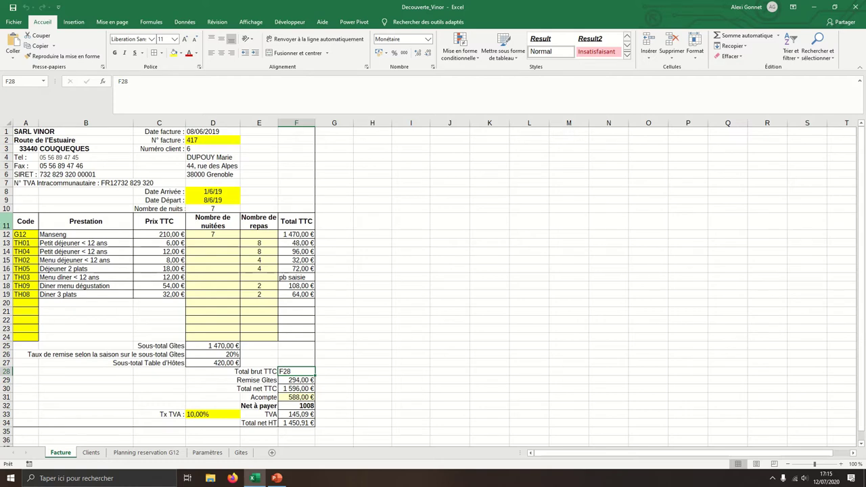
Point out the invoice number cell D2 and cells H4 through H11, then return to D2.
click(201, 140)
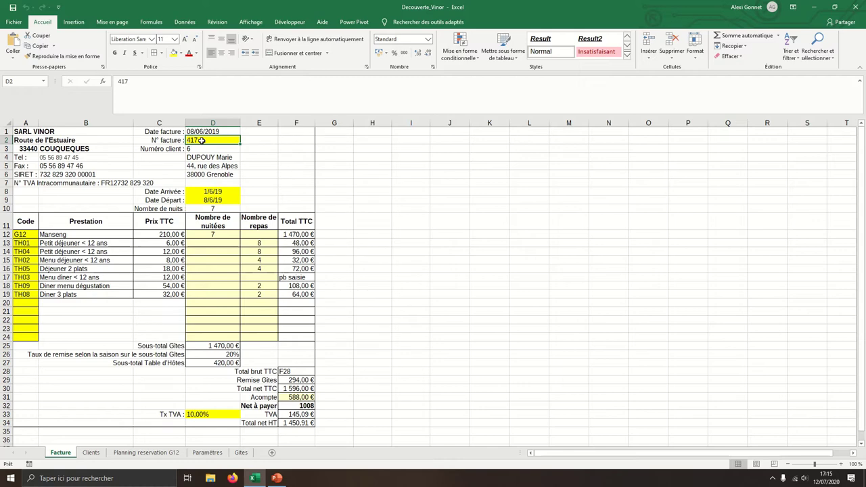
click(359, 155)
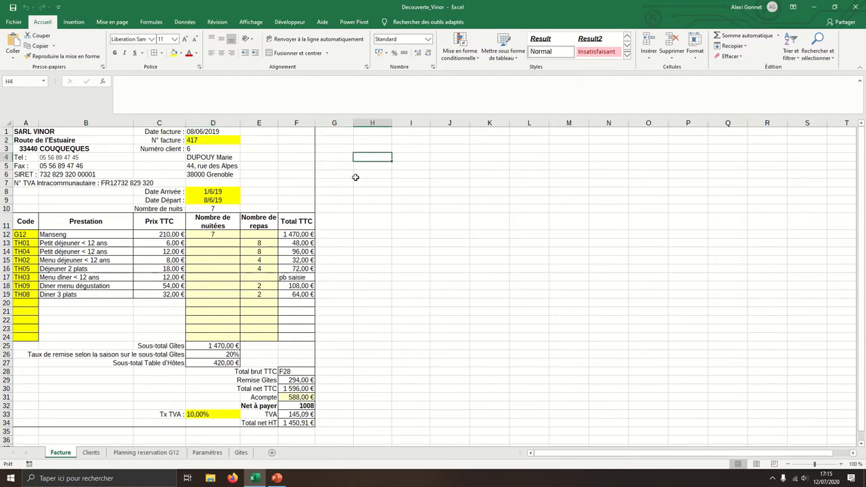
click(357, 176)
click(363, 192)
click(371, 219)
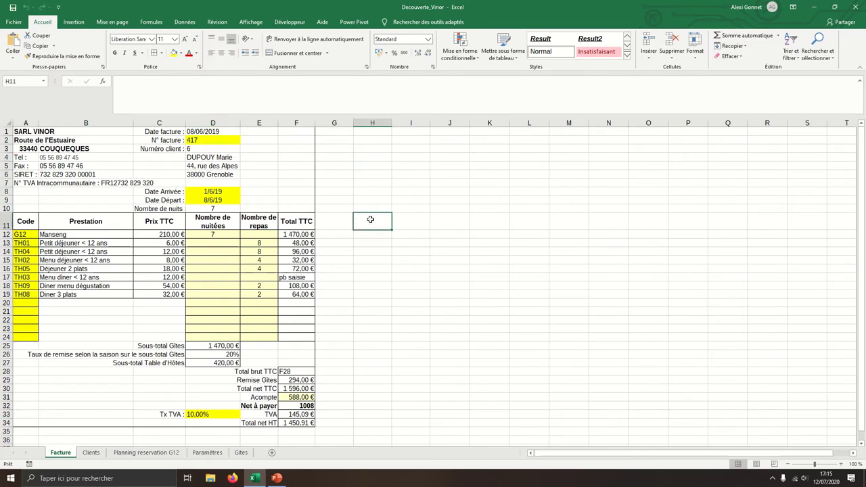
click(223, 140)
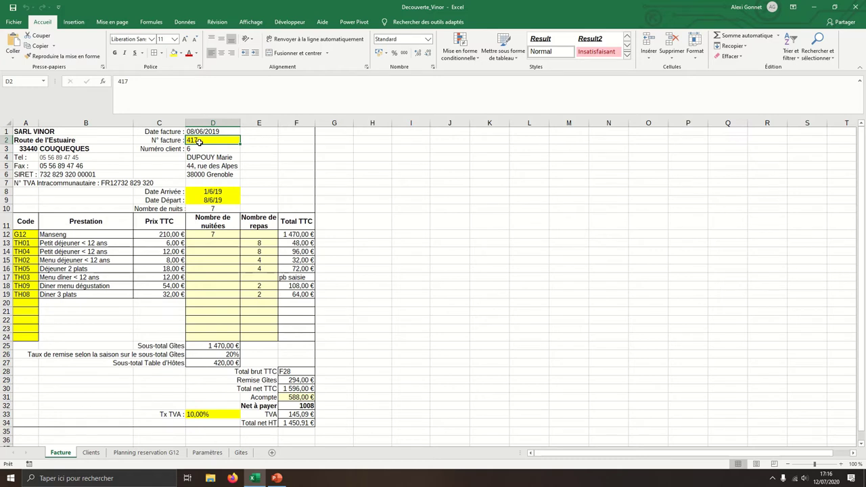
Show the current cell's address, point out H12, D11, B14 and F14, then switch to PowerPoint.
click(21, 82)
click(362, 236)
click(228, 228)
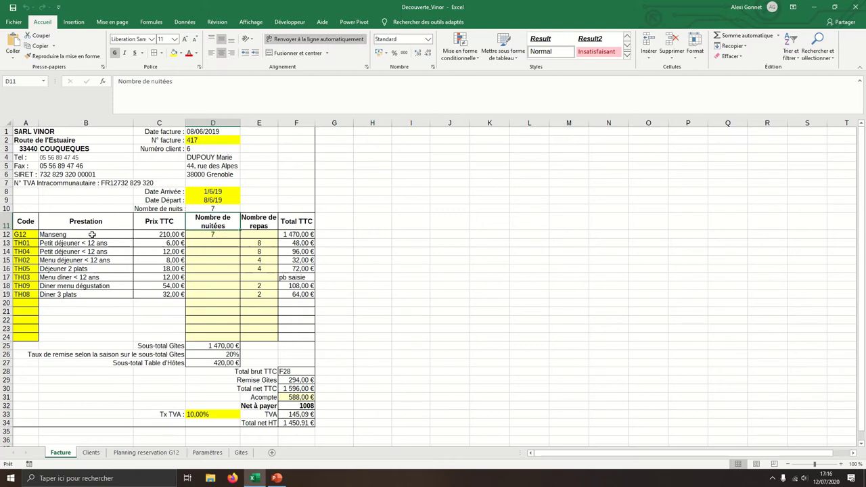
click(106, 249)
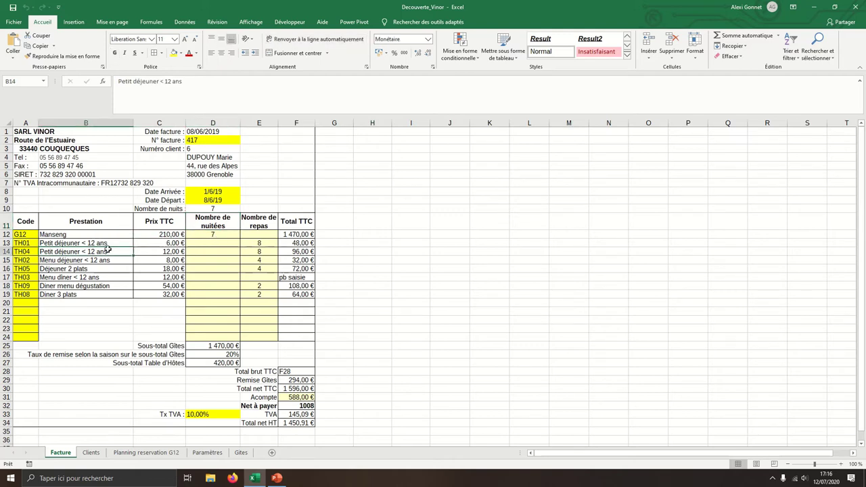
click(300, 251)
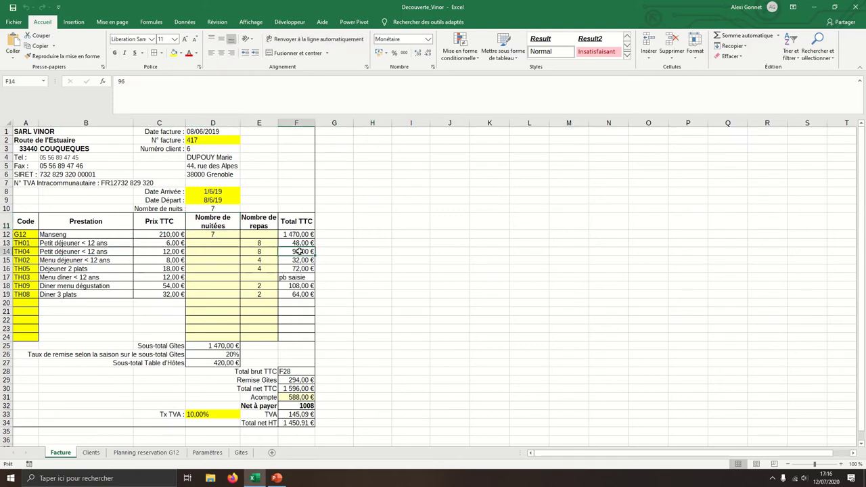
click(277, 477)
Start the slideshow from slide 2, 'LA CELLULE'.
click(126, 196)
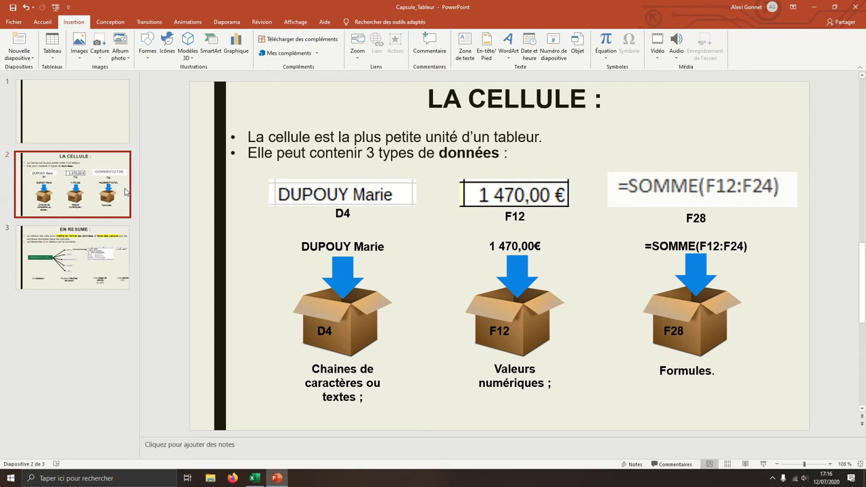
key(shift+F5)
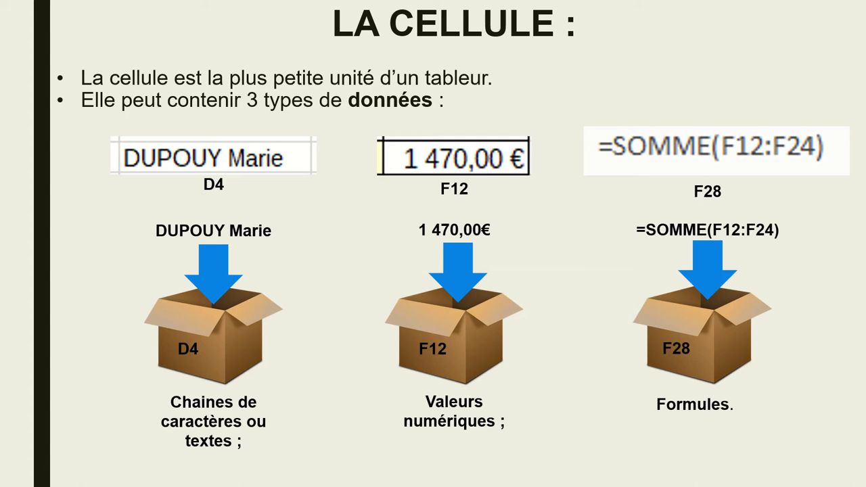
Briefly show the EN RESUME slide, go back to LA CELLULE, then end the slideshow.
key(Right)
key(Left)
key(Escape)
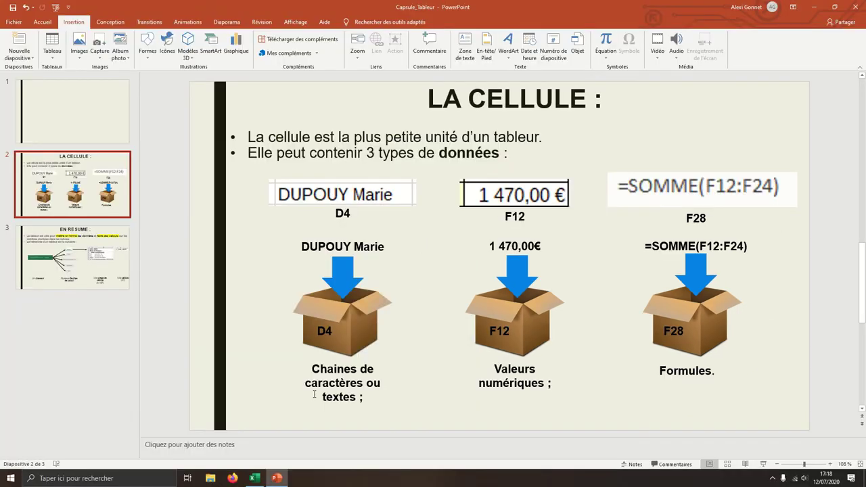
Return to the Excel invoice and point out a few empty cells beside it.
click(256, 478)
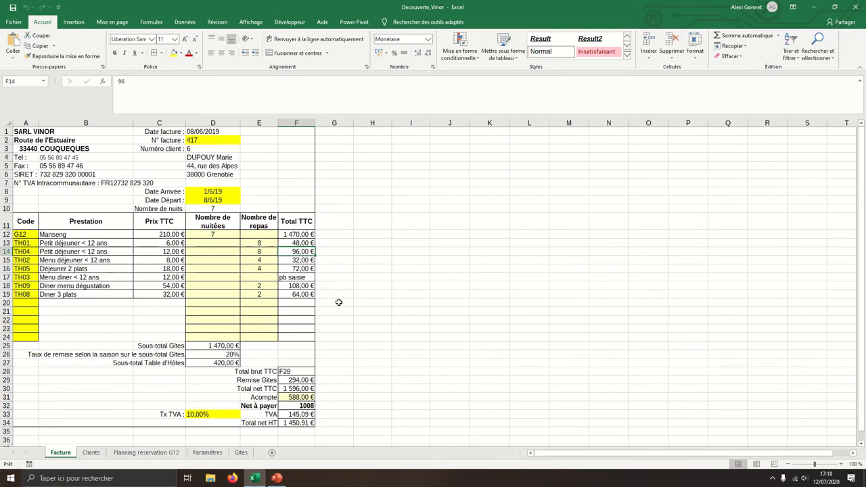
click(326, 155)
click(369, 157)
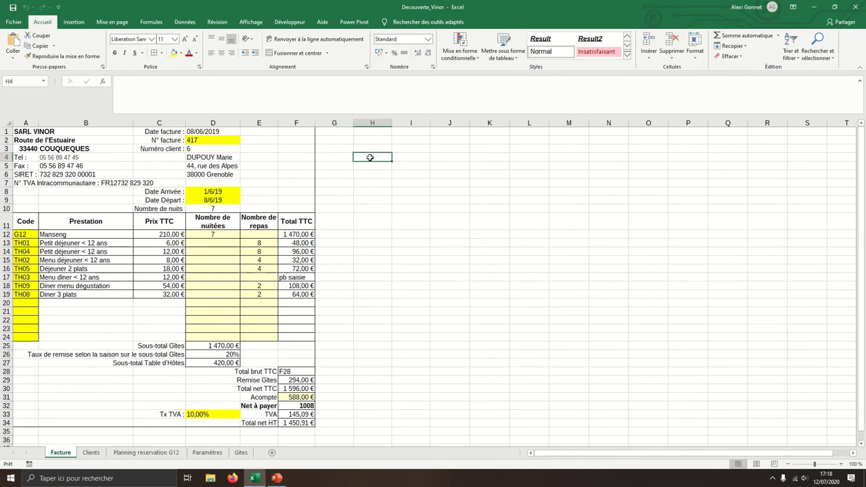
click(414, 167)
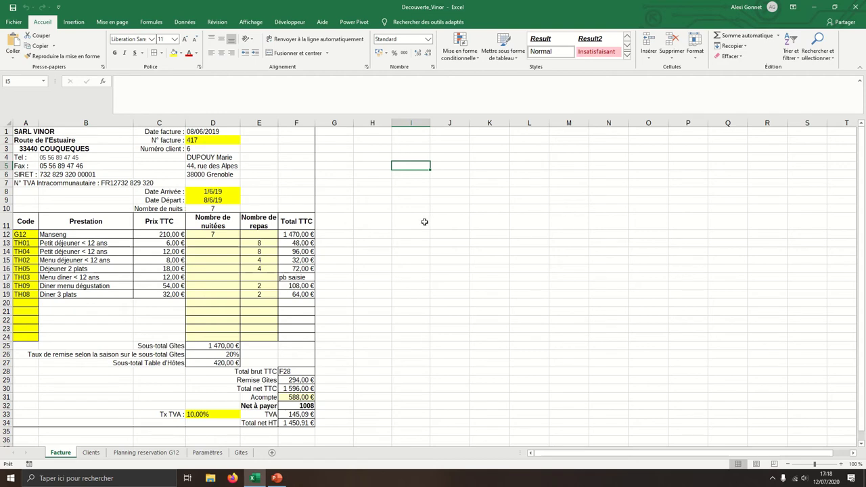
Select the company header range A1:B7, starting from SARL VINOR in A1.
click(23, 133)
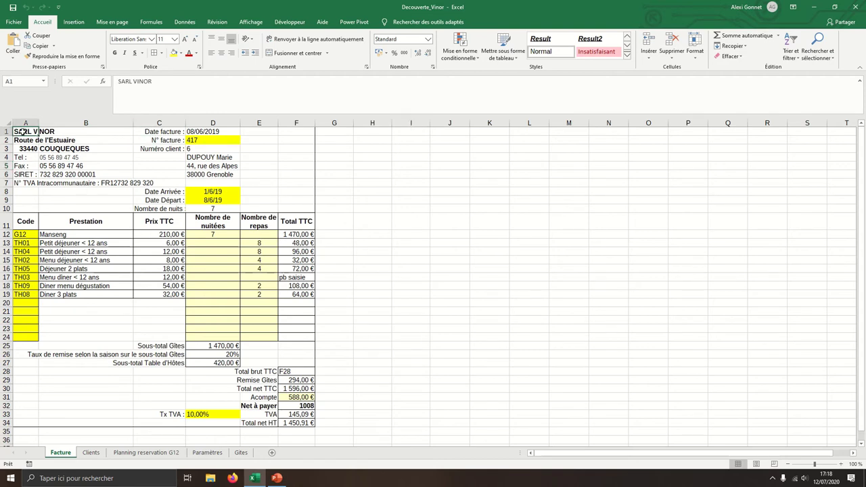
drag(23, 133, 68, 181)
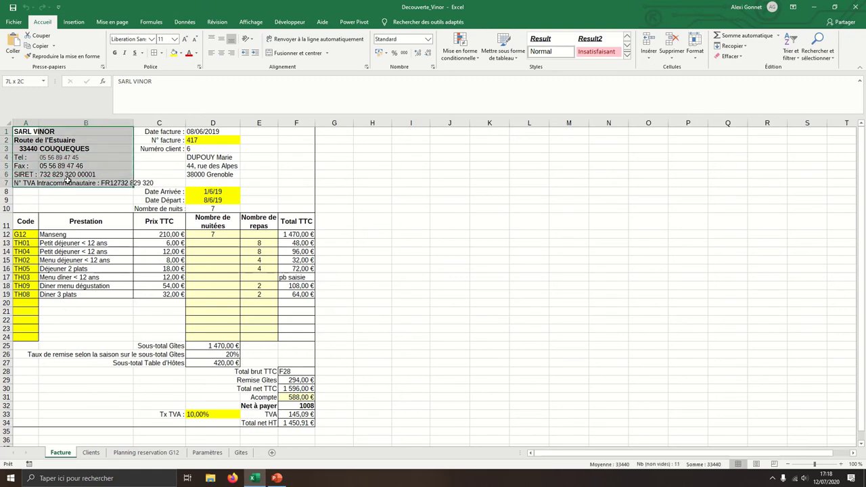
drag(67, 181, 30, 130)
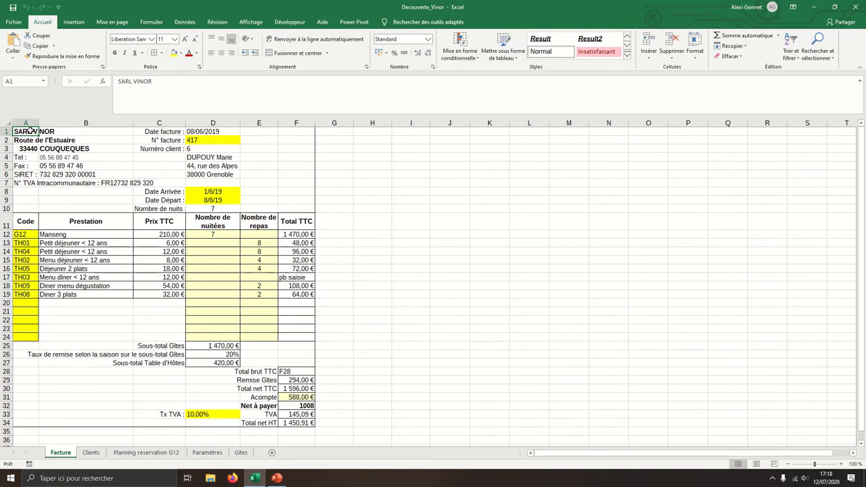
drag(30, 129, 60, 181)
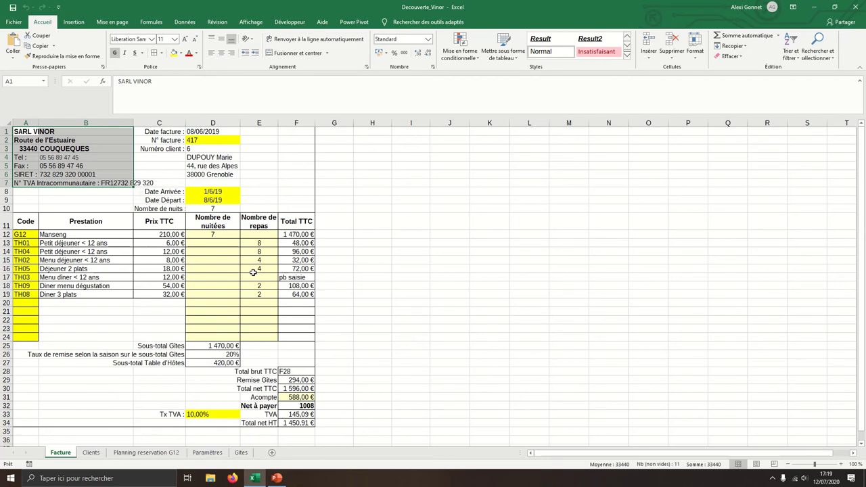
Apply a yellow fill to the header cells and reselect the whole range A1:B7.
click(174, 54)
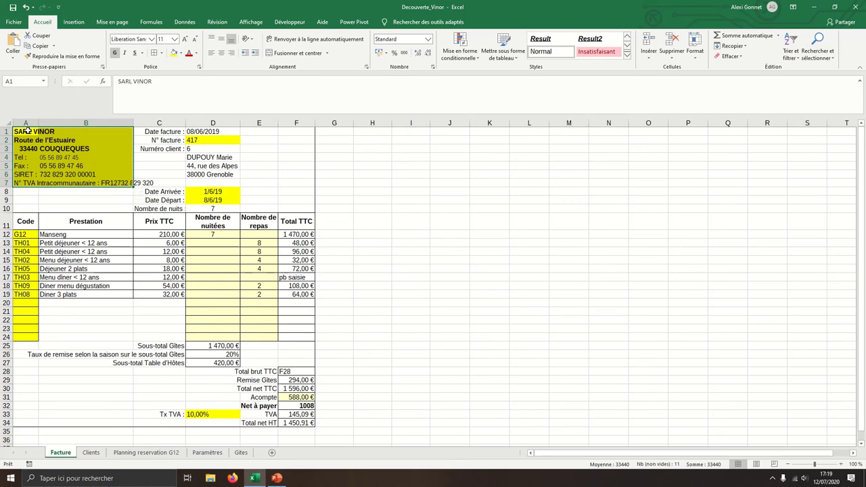
click(27, 130)
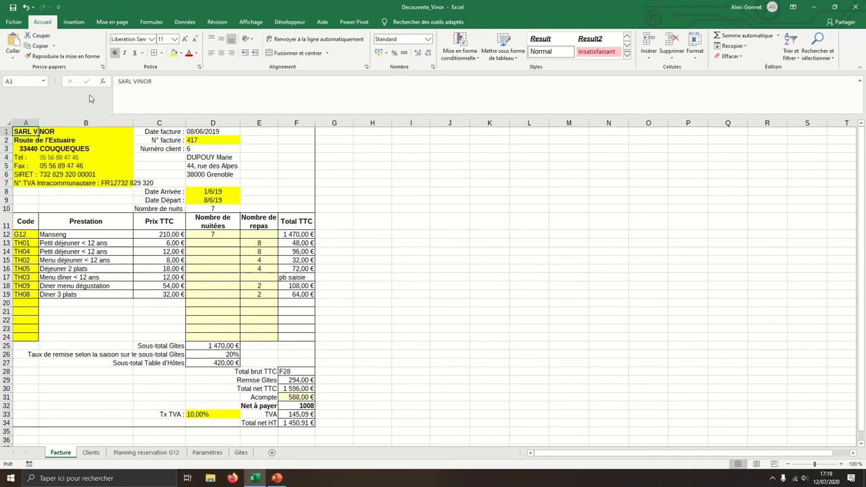
click(182, 52)
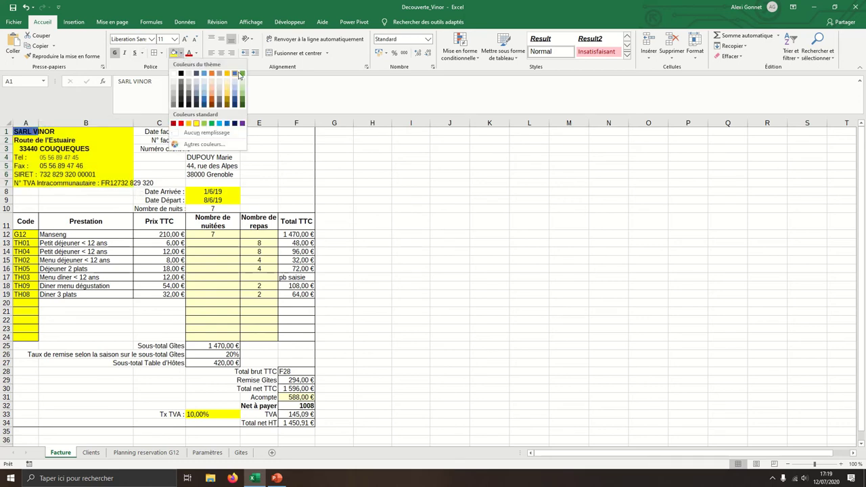
click(238, 76)
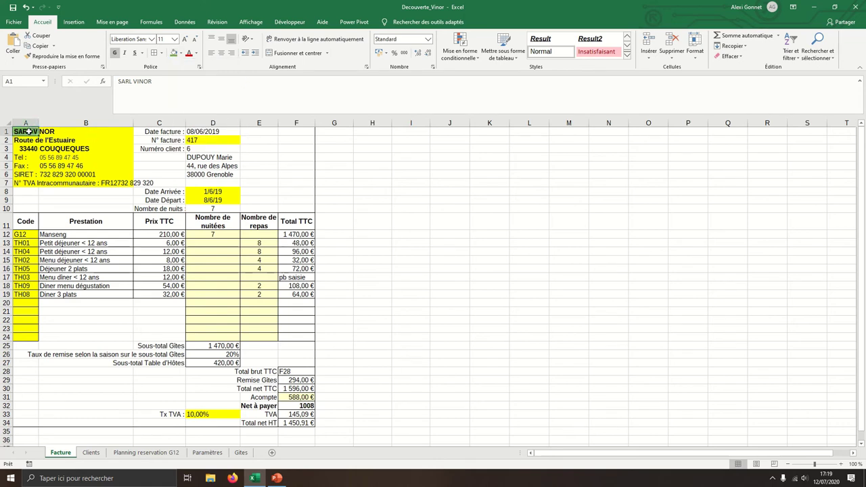
drag(28, 136, 23, 179)
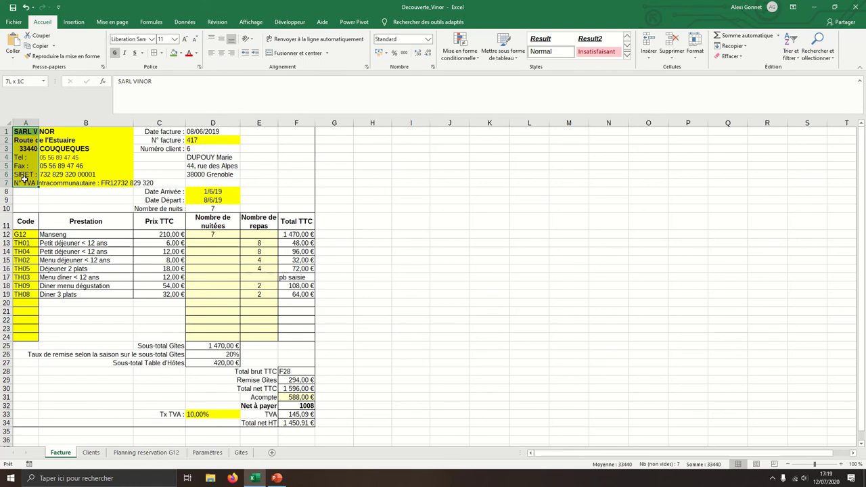
drag(24, 179, 53, 182)
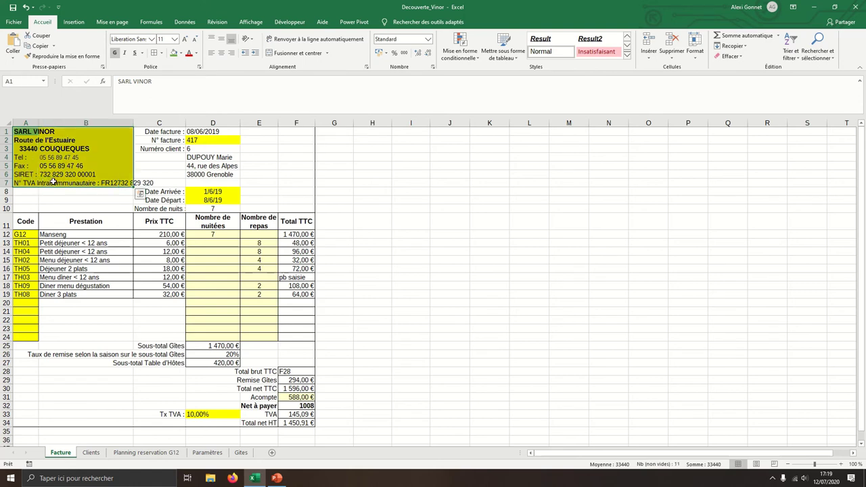
Give cell B7 a blue theme fill, then reselect A1:B7.
click(55, 183)
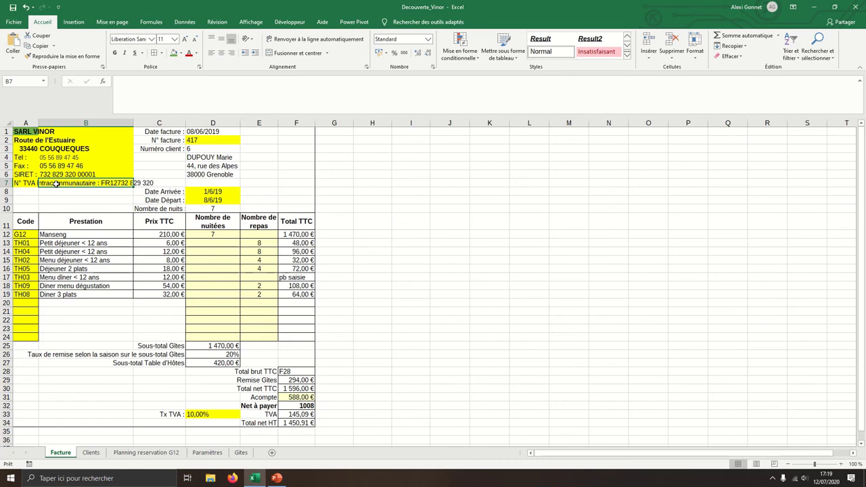
click(181, 54)
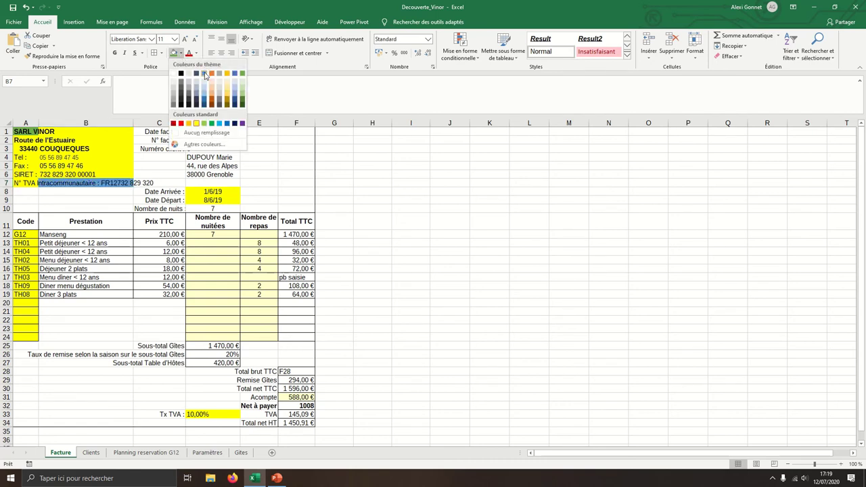
click(205, 75)
drag(34, 132, 67, 179)
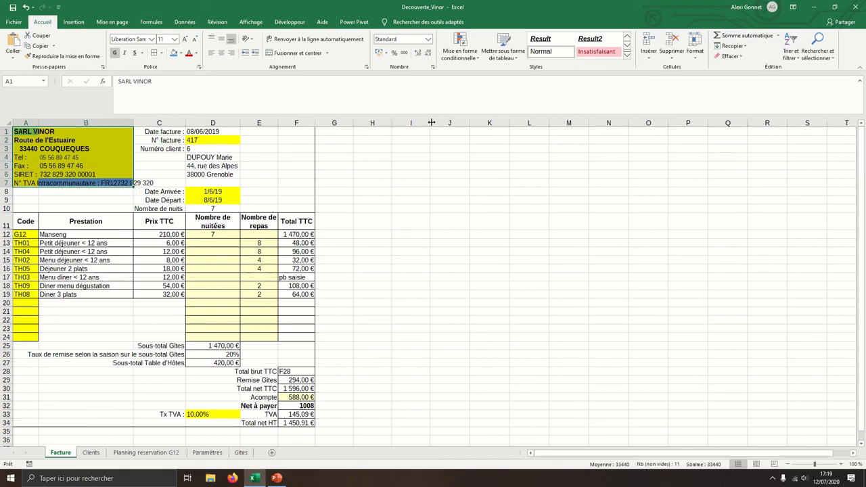
Enter 'A1:B7' in I2 and the label 'plage de cellules' in J2.
click(424, 143)
text(A)
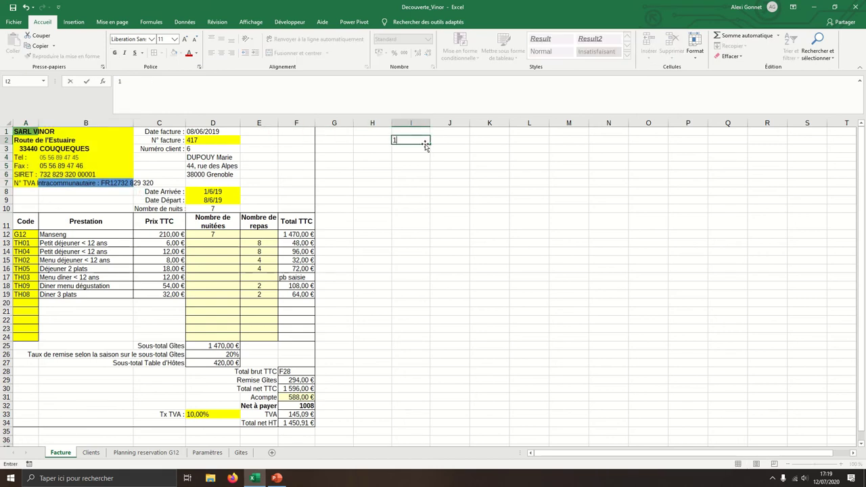
text(1:)
text(B7)
click(460, 140)
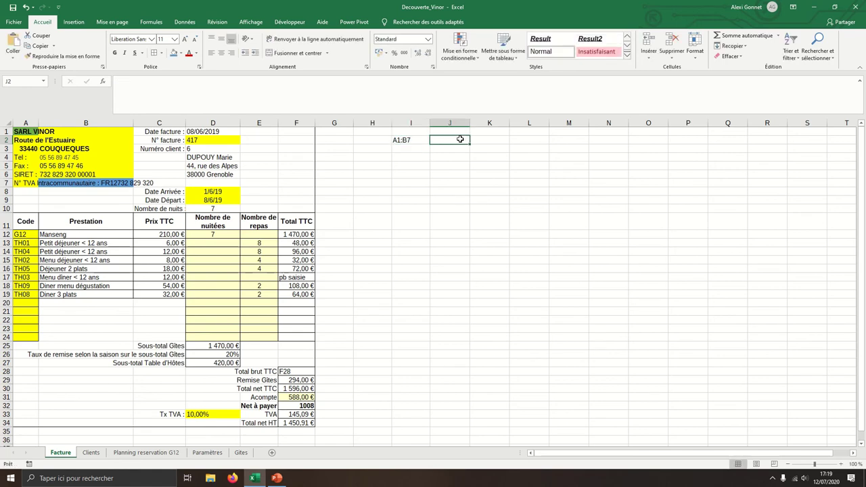
text(plage de c)
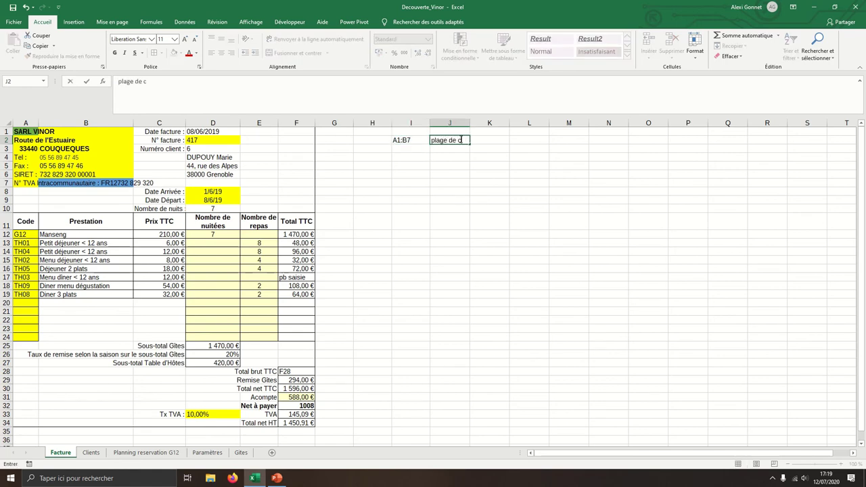
text(ellules)
click(486, 184)
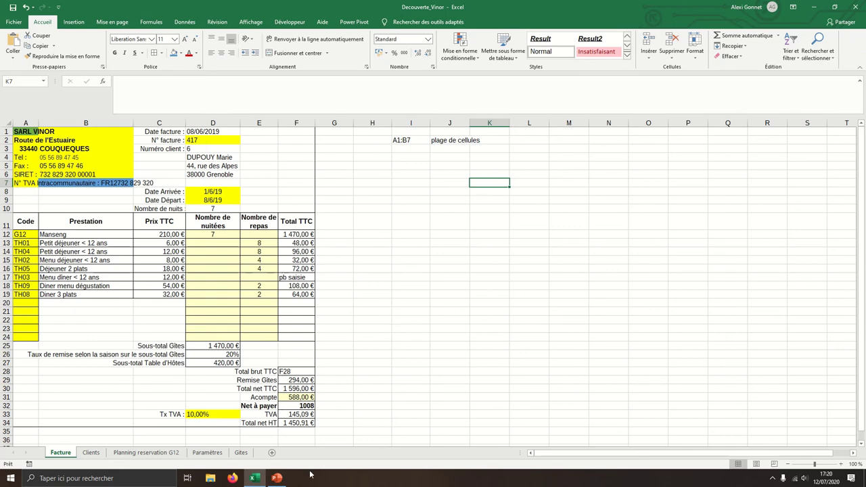
Back in PowerPoint, present slide 3, 'EN RESUME', as a slideshow and advance past it.
click(277, 478)
click(86, 252)
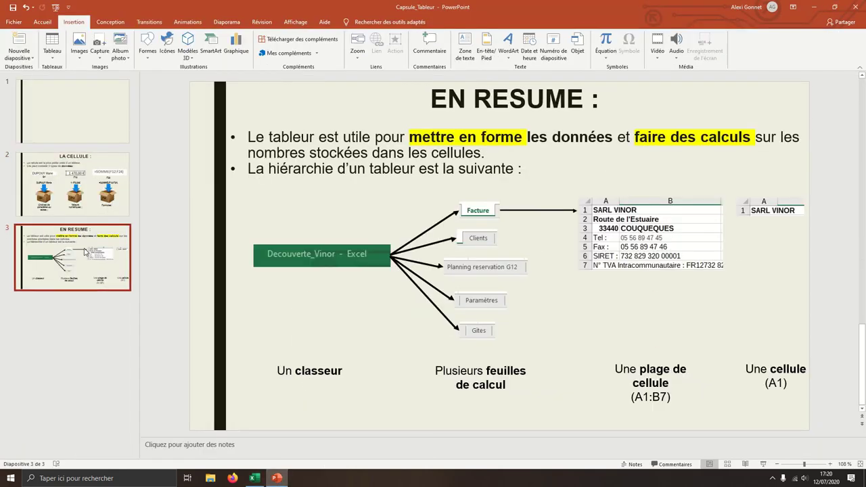
key(shift+F5)
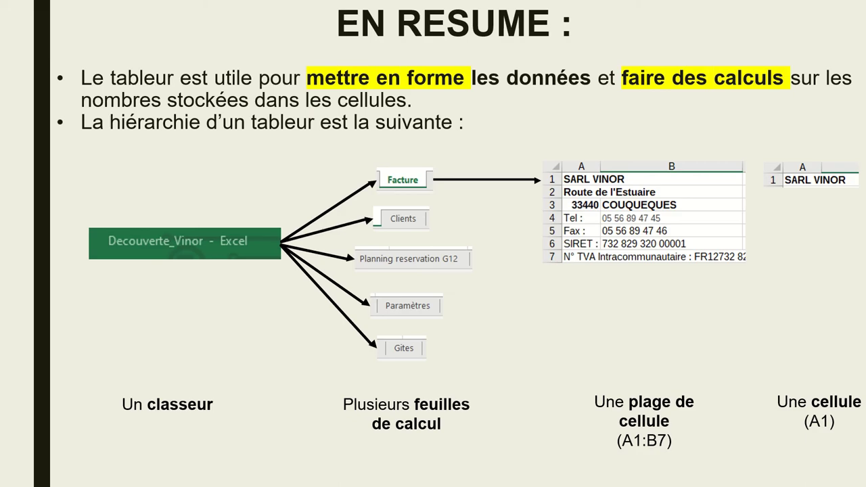
key(Right)
key(Left)
mouse_move(566, 3)
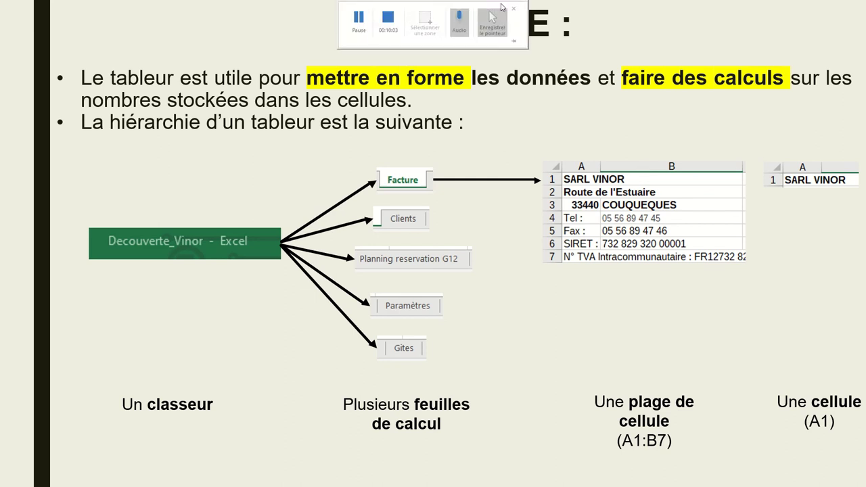
click(397, 21)
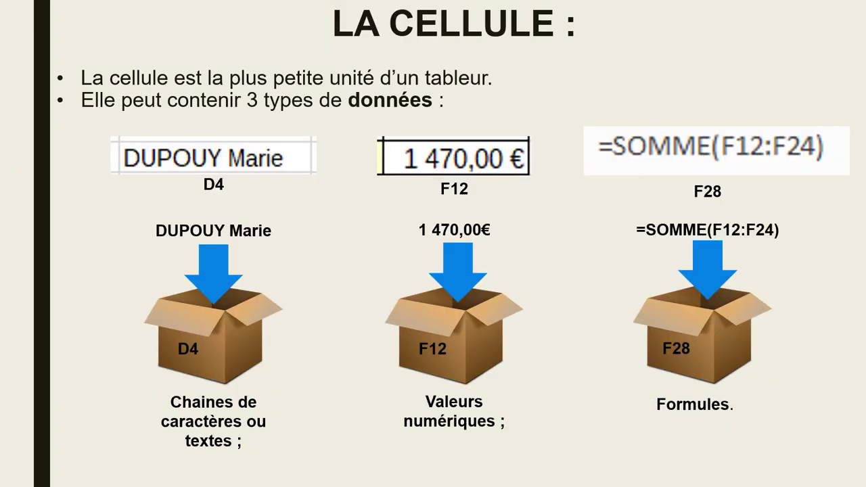